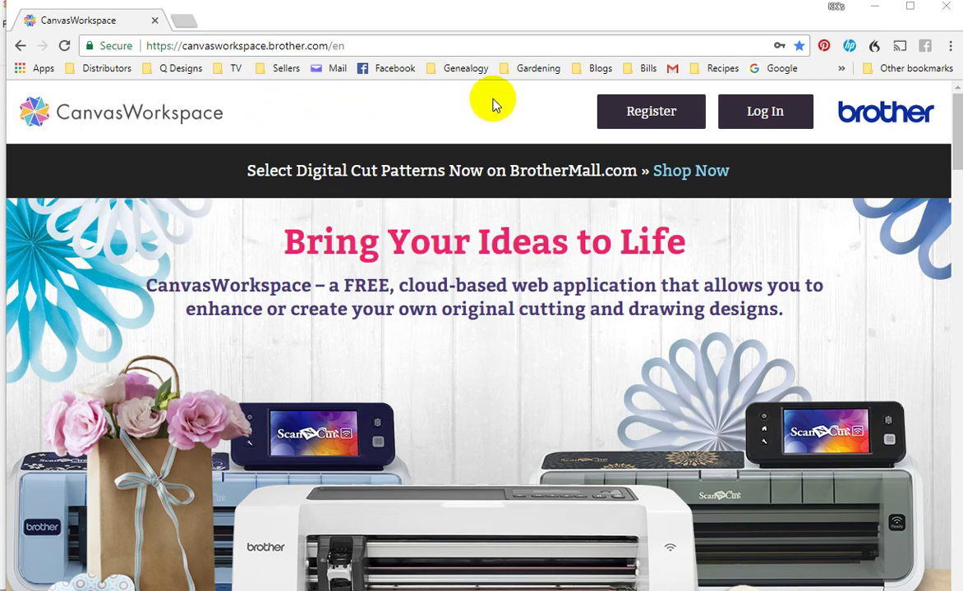
Log in to the CanvasWorkspace website with the saved account details and dismiss the CanvasWorkspace for PC download offer.
left_click(747, 125)
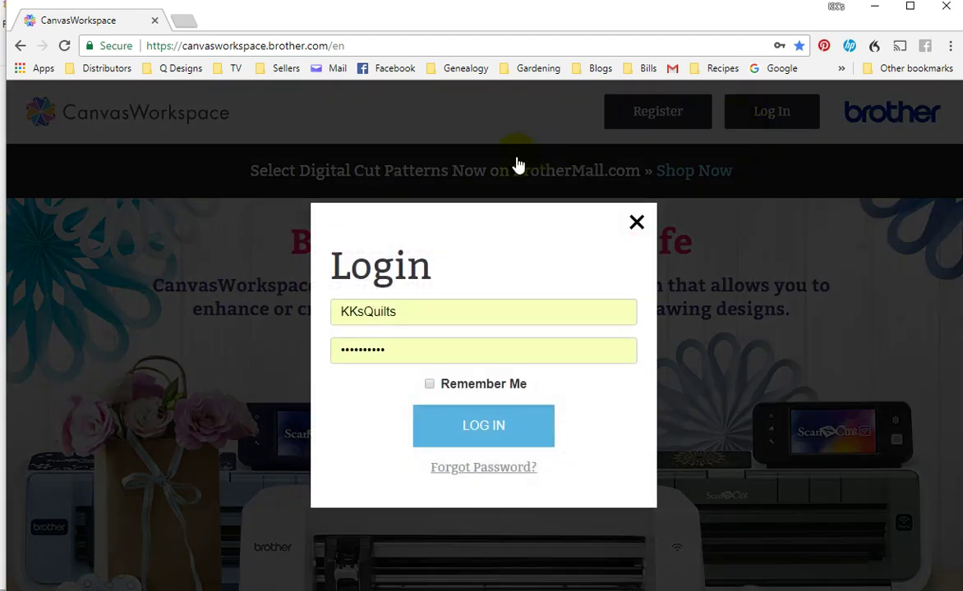
left_click(491, 413)
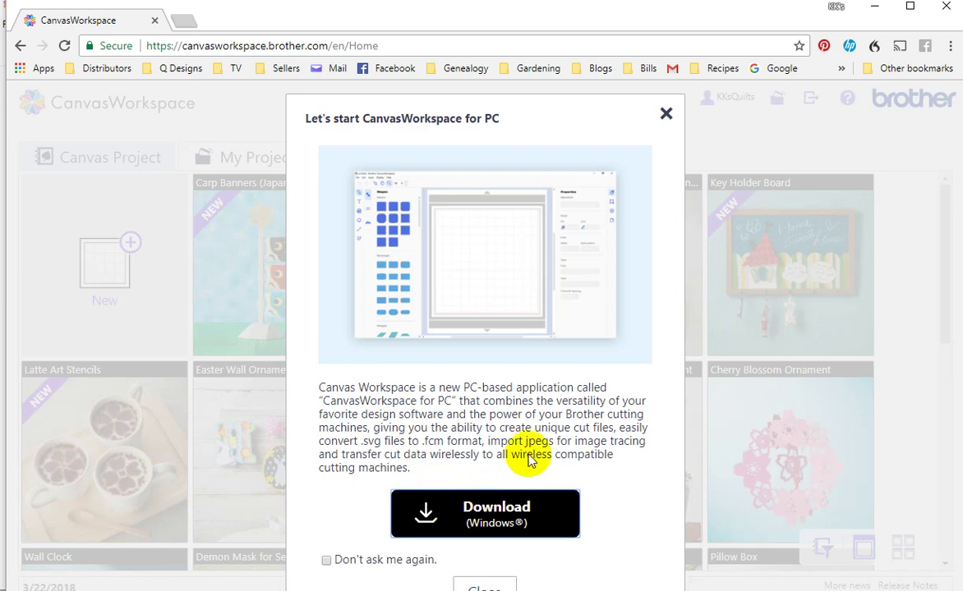
mouse_move(582, 348)
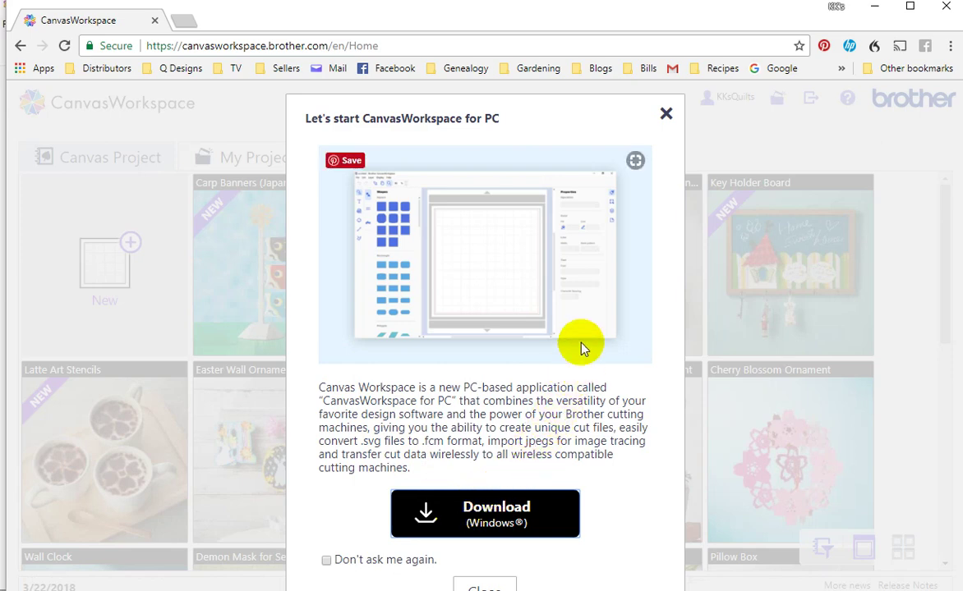
left_click(666, 114)
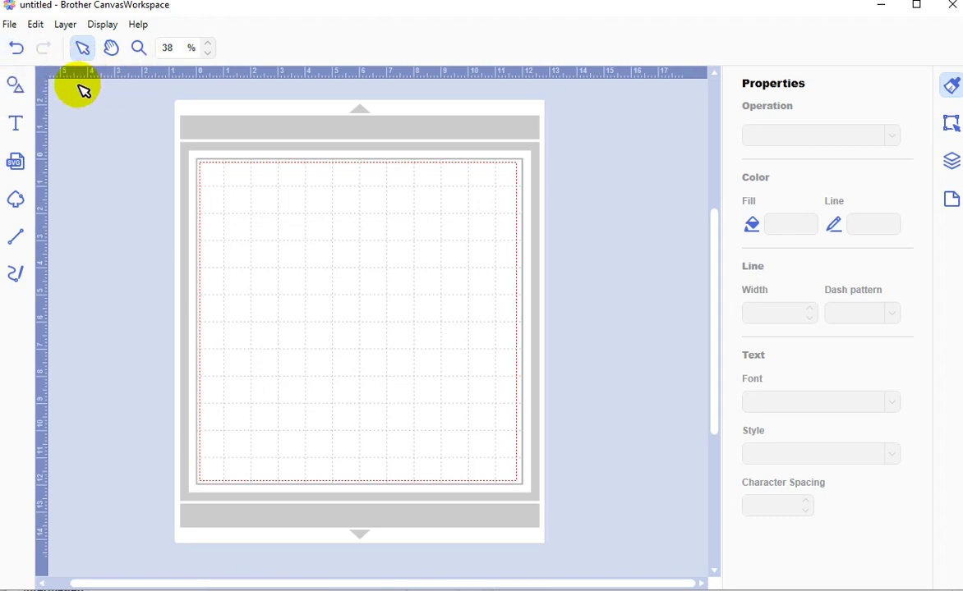
Place the square with outward-curved sides from the basic shapes near the mat's upper edge, about 3.94 inches wide and high.
left_click(17, 89)
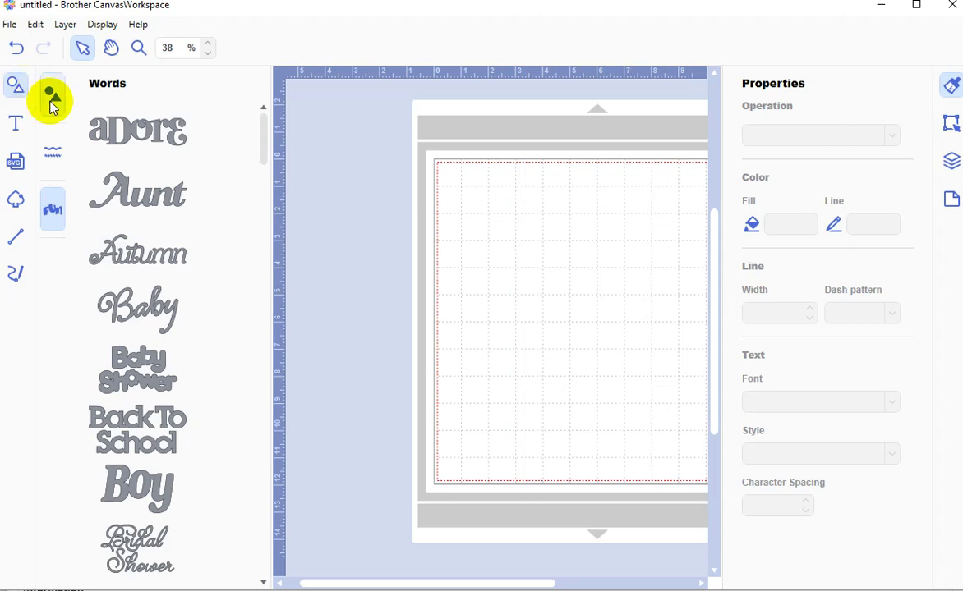
left_click(51, 99)
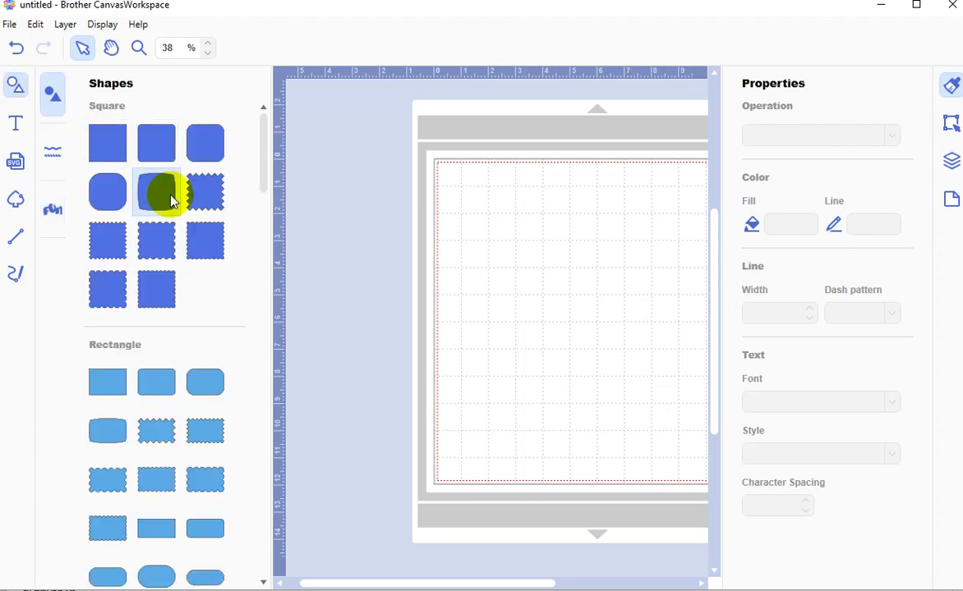
left_click_drag(172, 201, 547, 219)
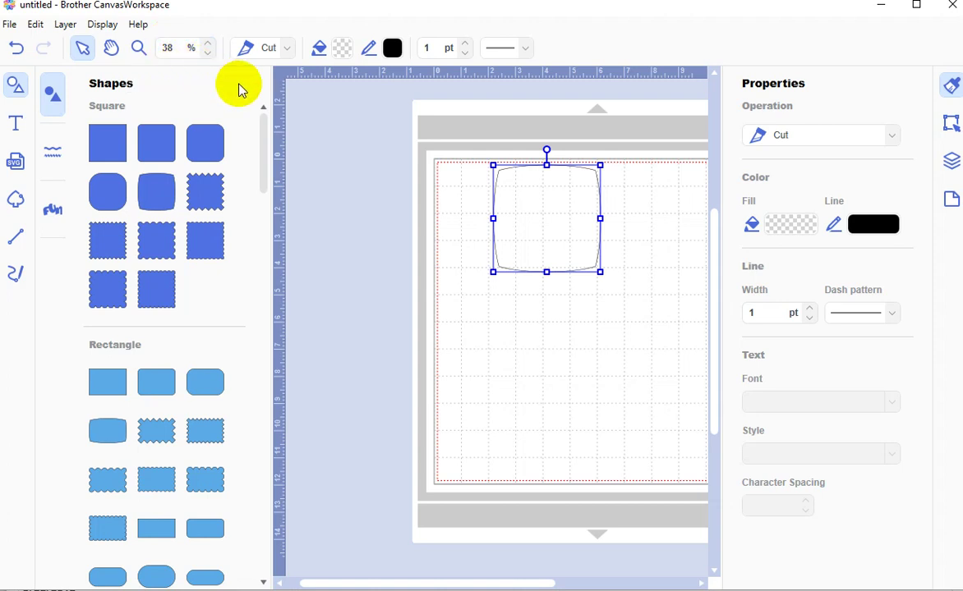
Fill the curved-sided square with a medium slate blue from the color palette.
left_click(290, 51)
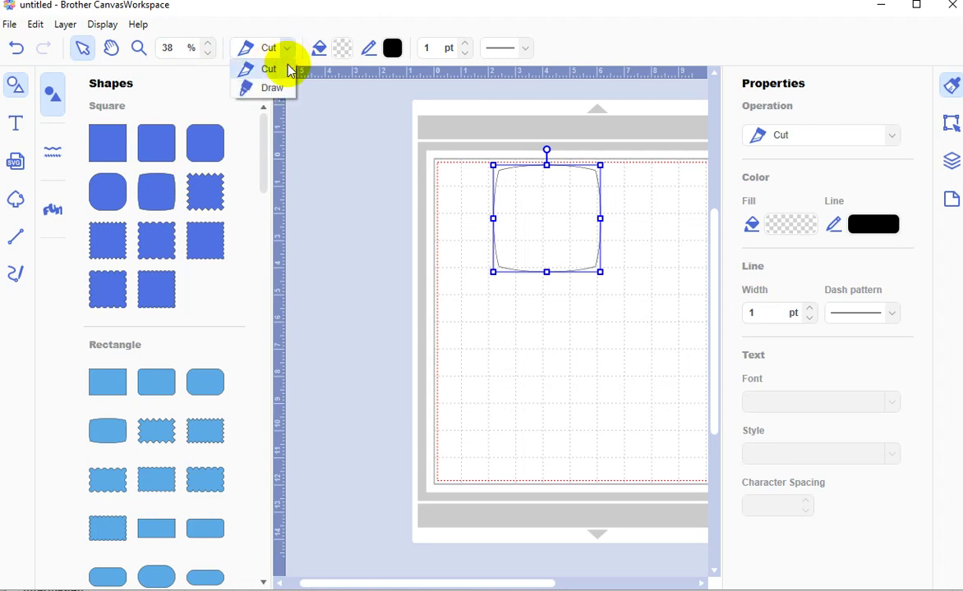
left_click(344, 54)
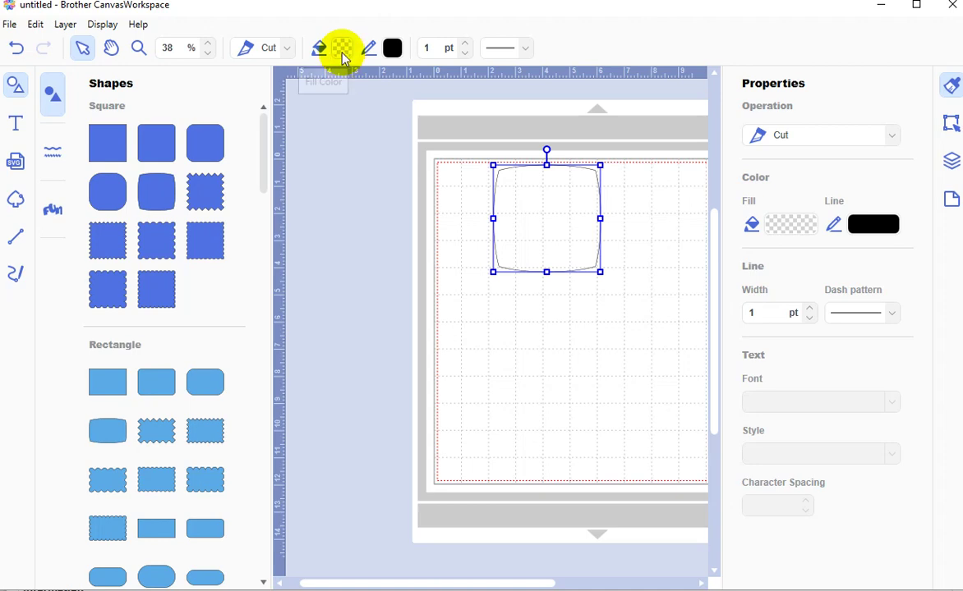
left_click(342, 51)
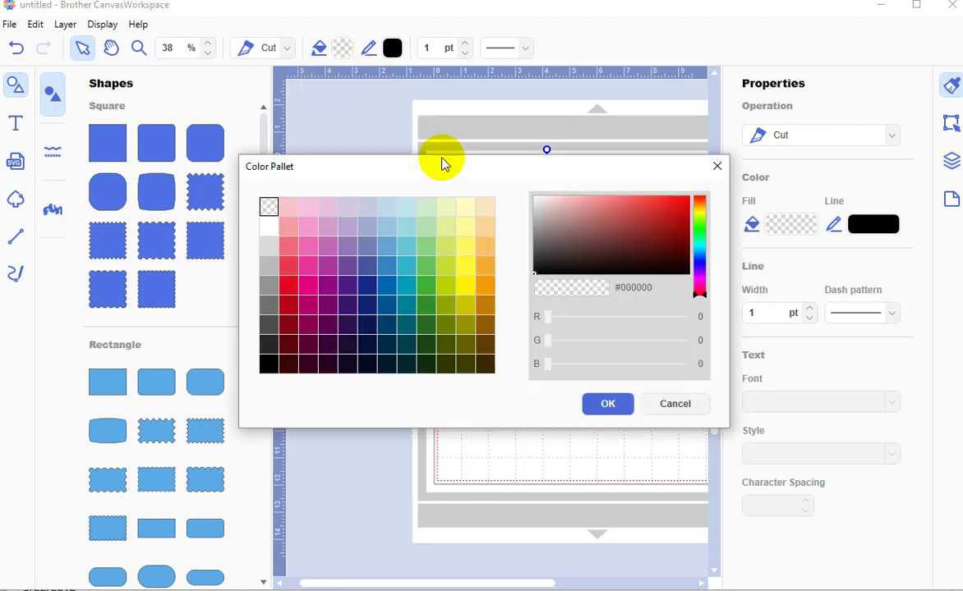
left_click(367, 246)
left_click(604, 404)
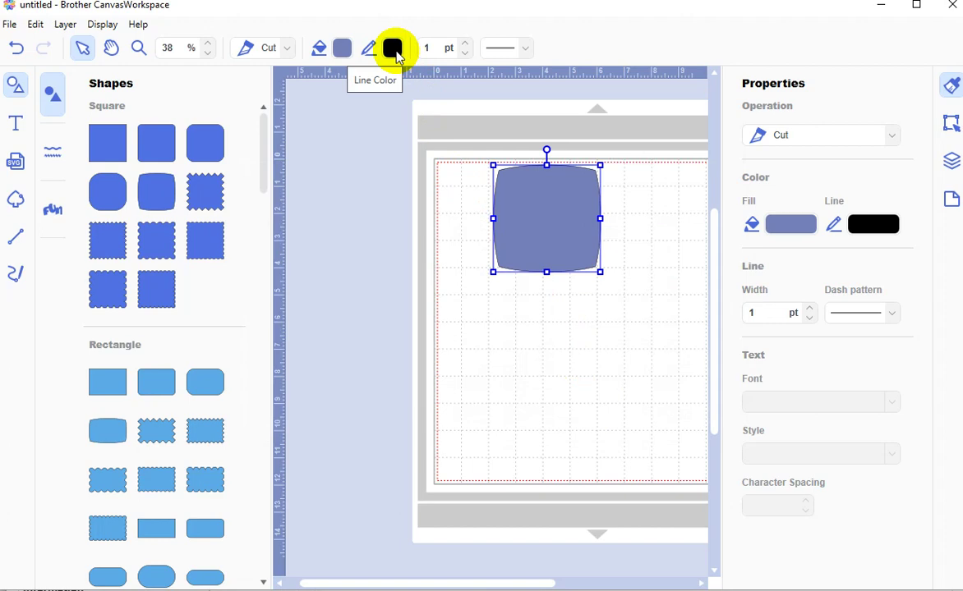
Set the curved-sided square's line width to 7 pt.
left_click(465, 44)
left_click(467, 44)
left_click(468, 45)
left_click(468, 45)
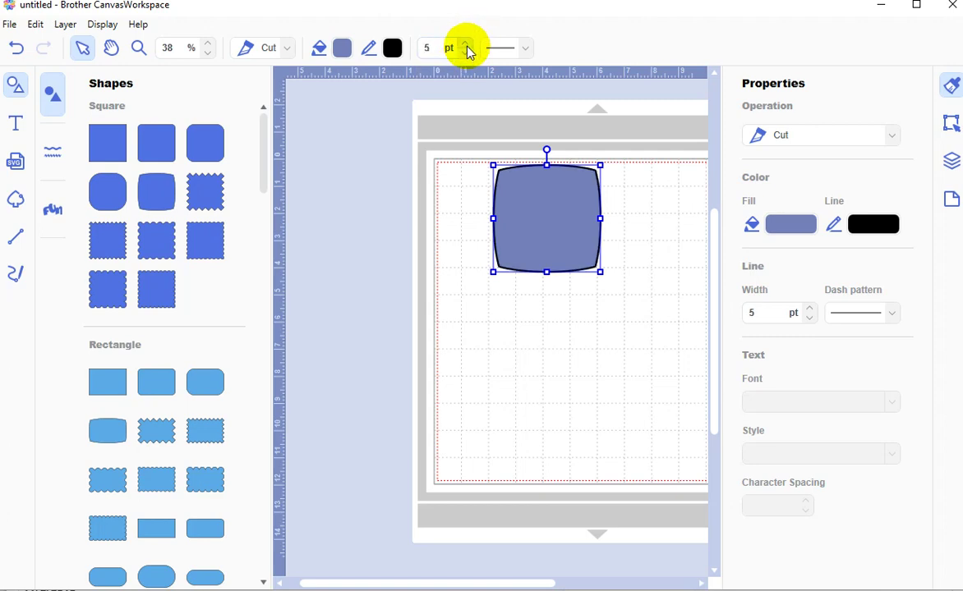
left_click(467, 45)
left_click(467, 46)
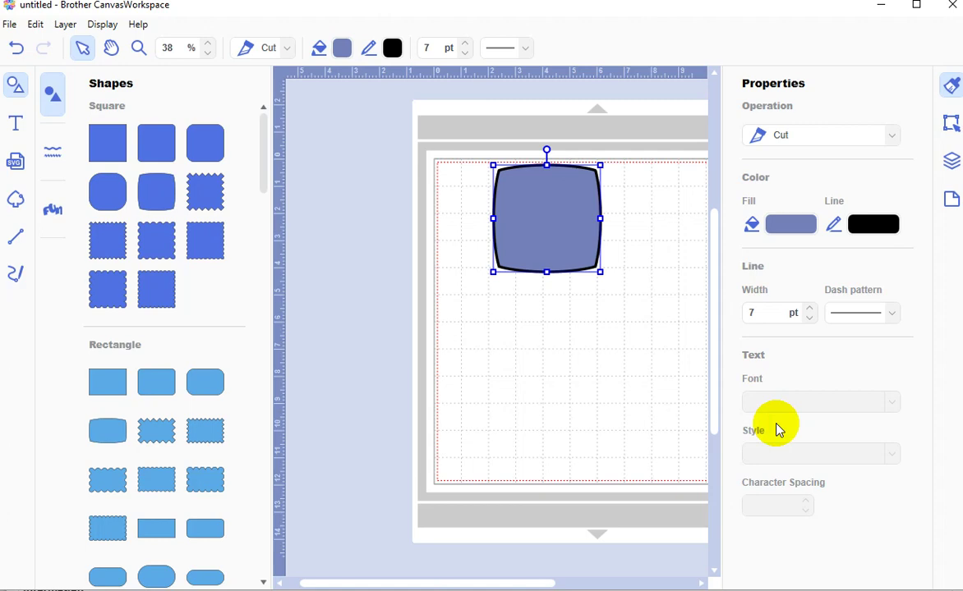
Show the position and size settings and rotate the blue square clockwise to about 89 degrees with its rotation handle.
left_click(950, 125)
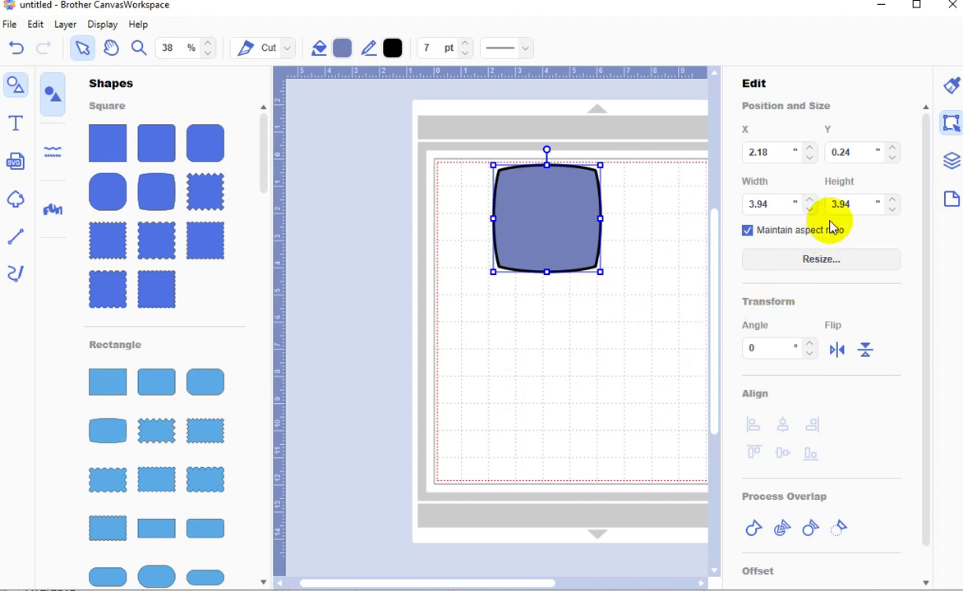
left_click(770, 203)
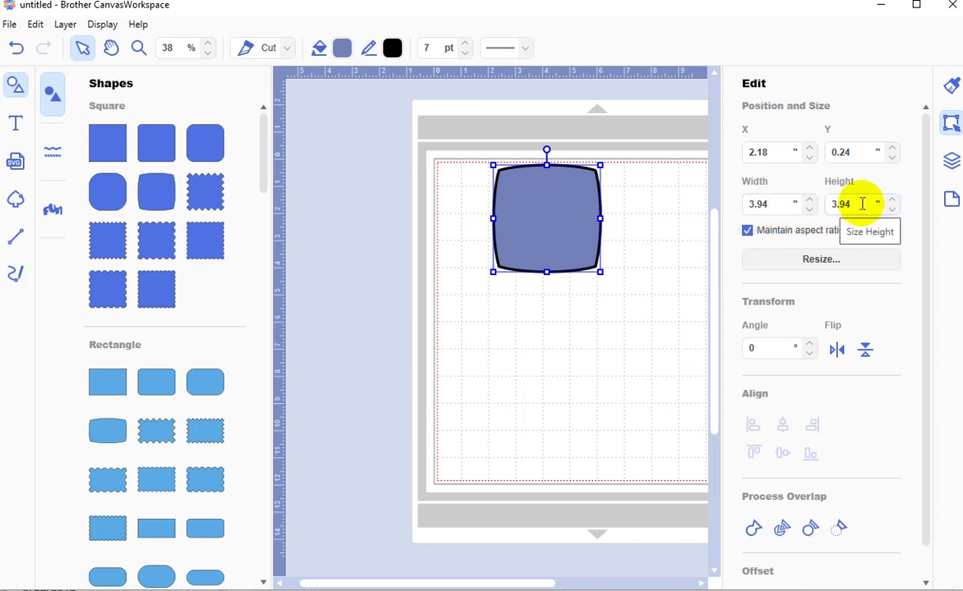
left_click(757, 353)
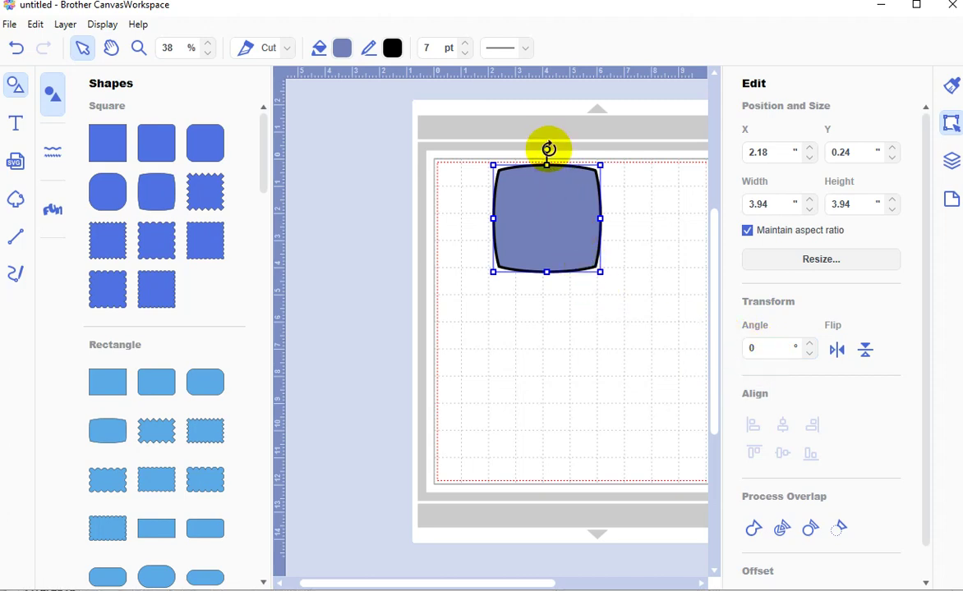
left_click_drag(549, 148, 639, 217)
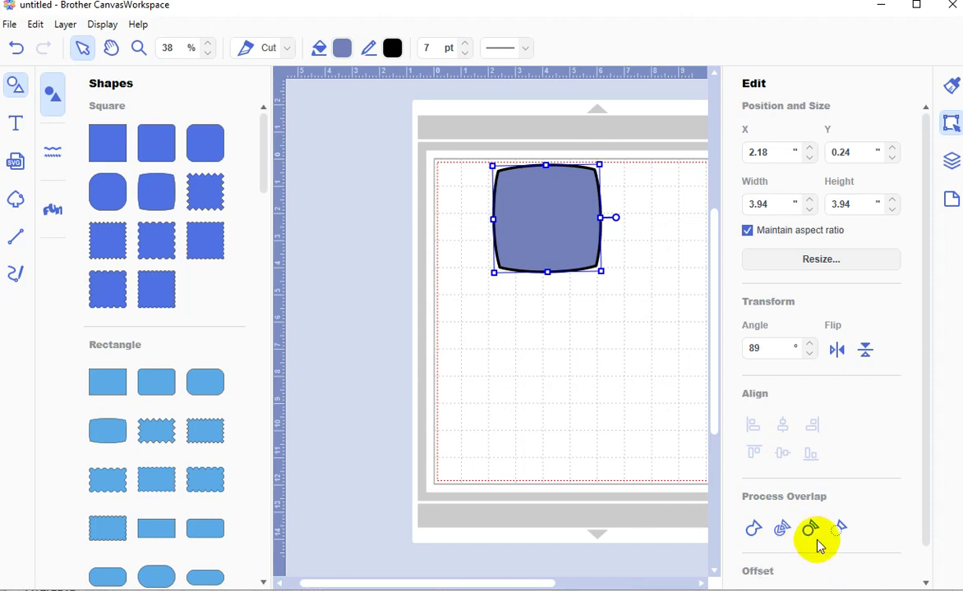
Show the layer list and add a wavy-edged square and a zigzag-edged square below the blue square.
left_click(951, 161)
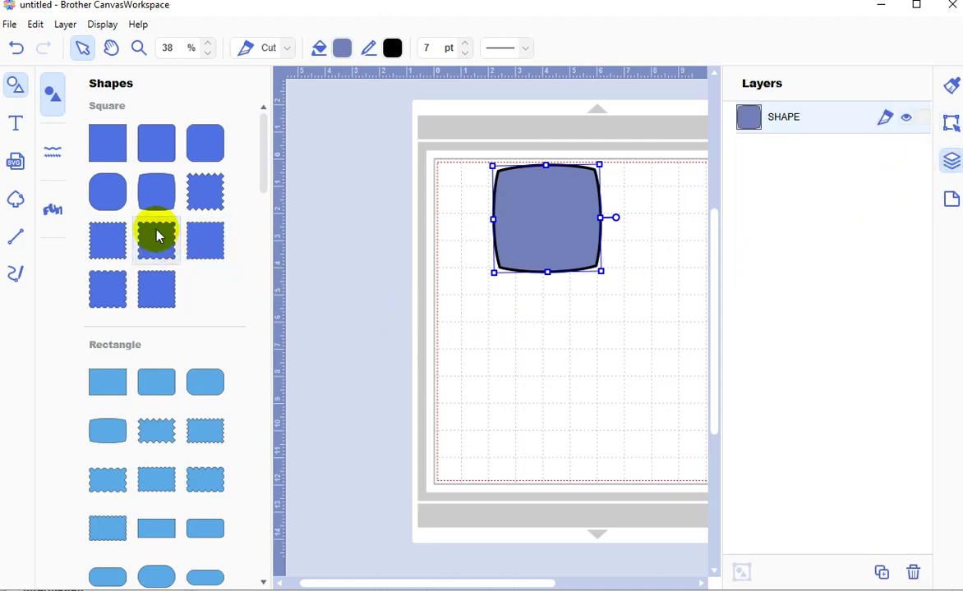
left_click_drag(156, 234, 565, 312)
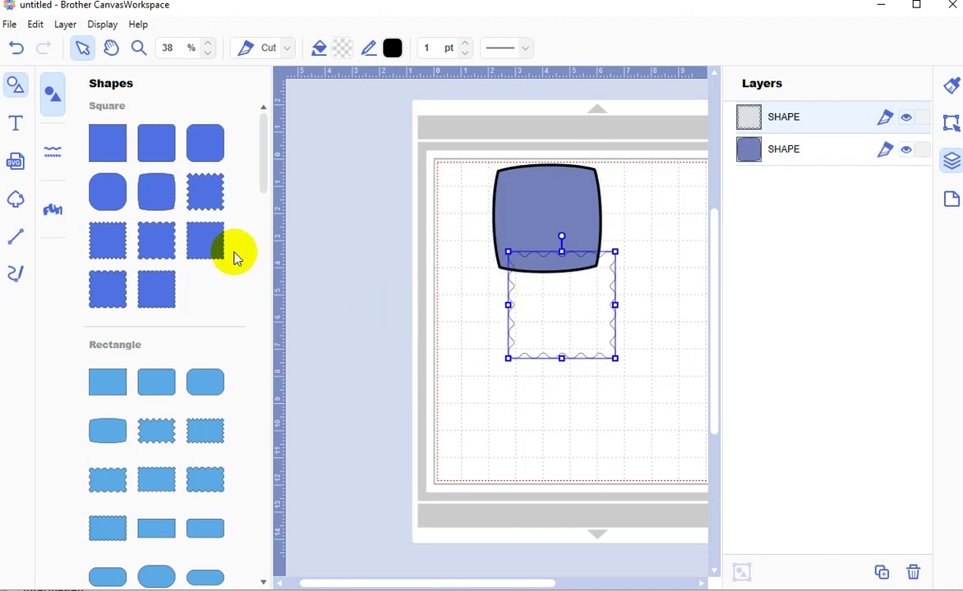
left_click_drag(211, 191, 544, 419)
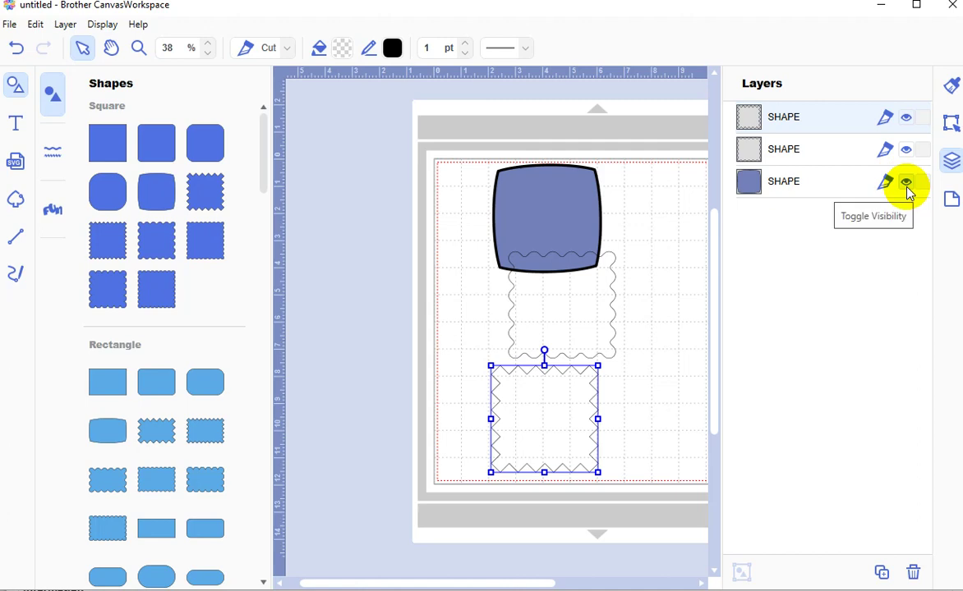
Examine the artboard size choices and the ruler unit choices in the artboard settings.
left_click(951, 209)
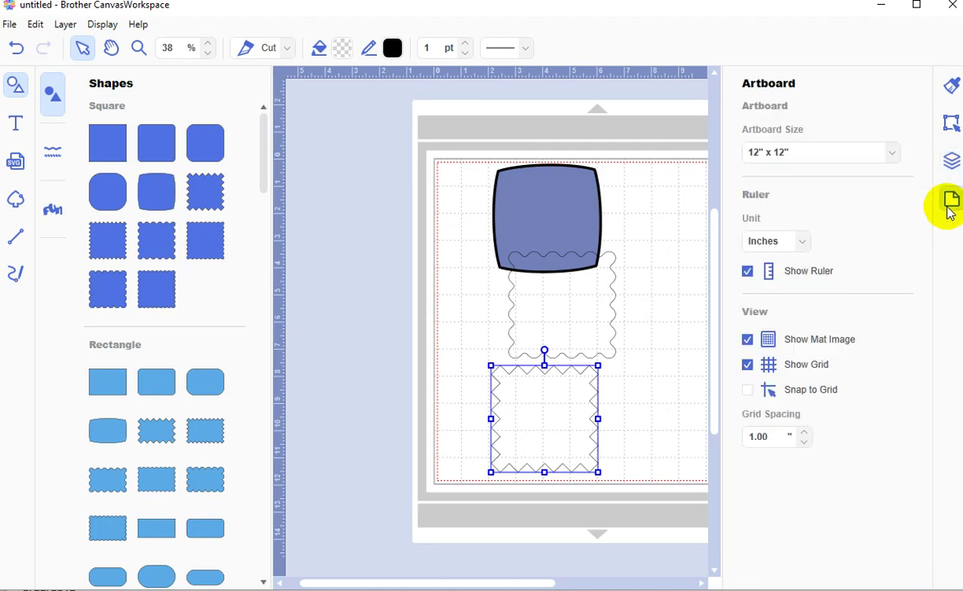
left_click(894, 155)
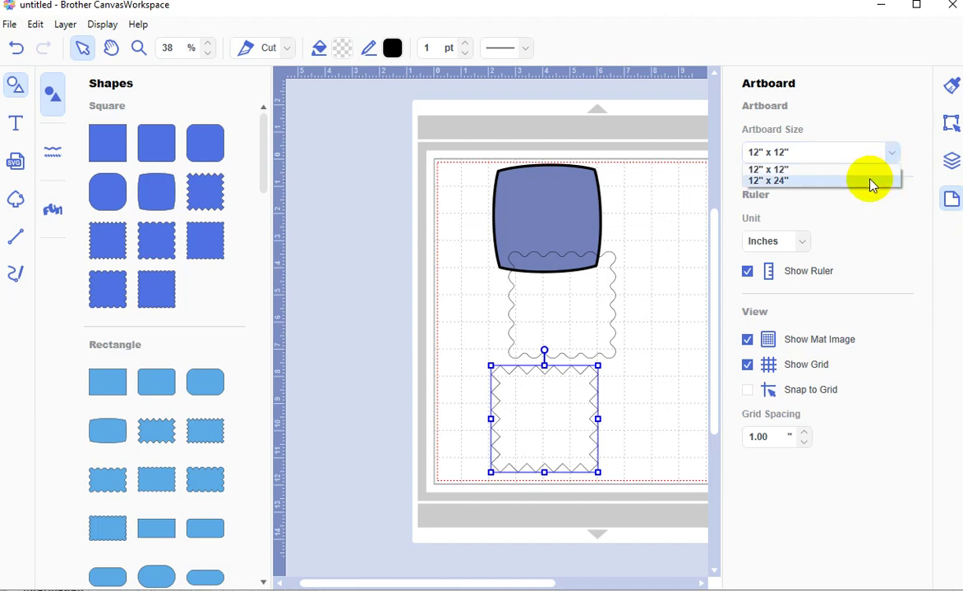
left_click(874, 218)
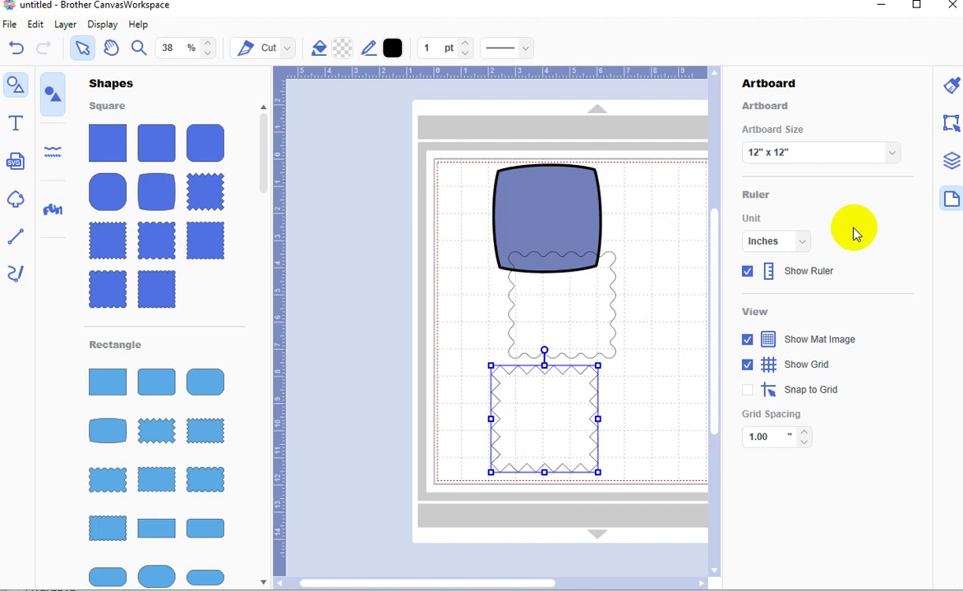
left_click(803, 243)
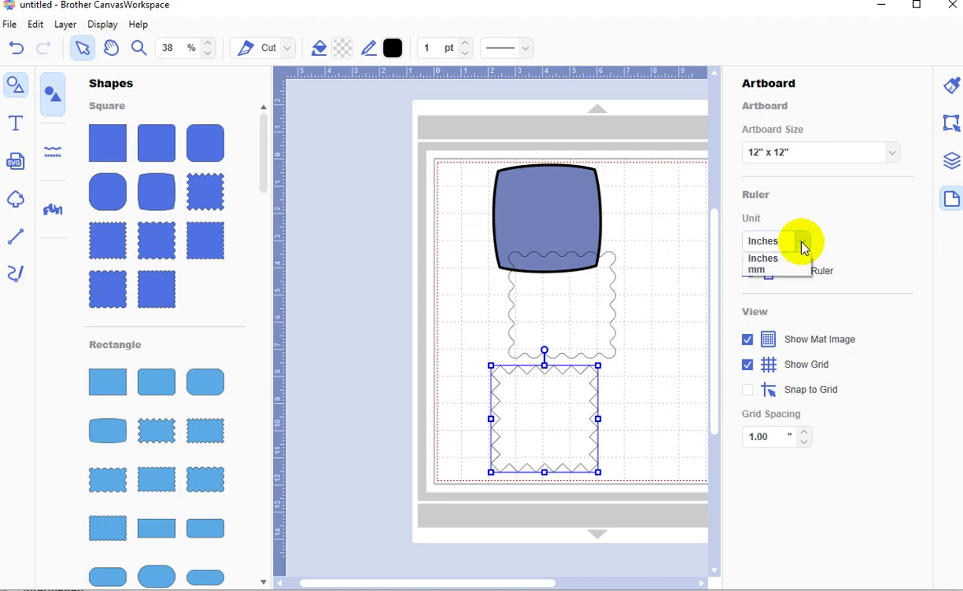
left_click(873, 280)
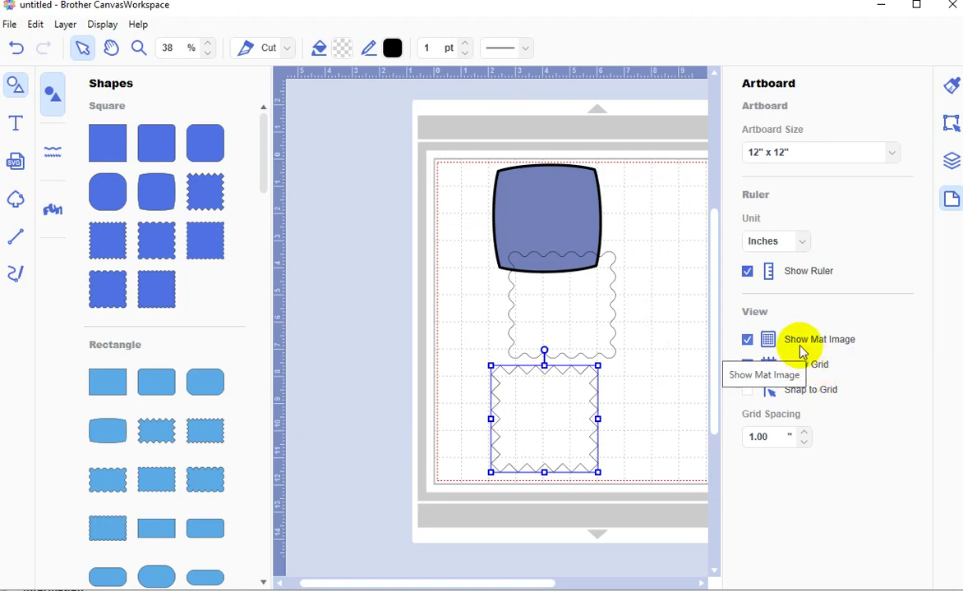
Turn the mat image and the grid off and back on.
left_click(803, 353)
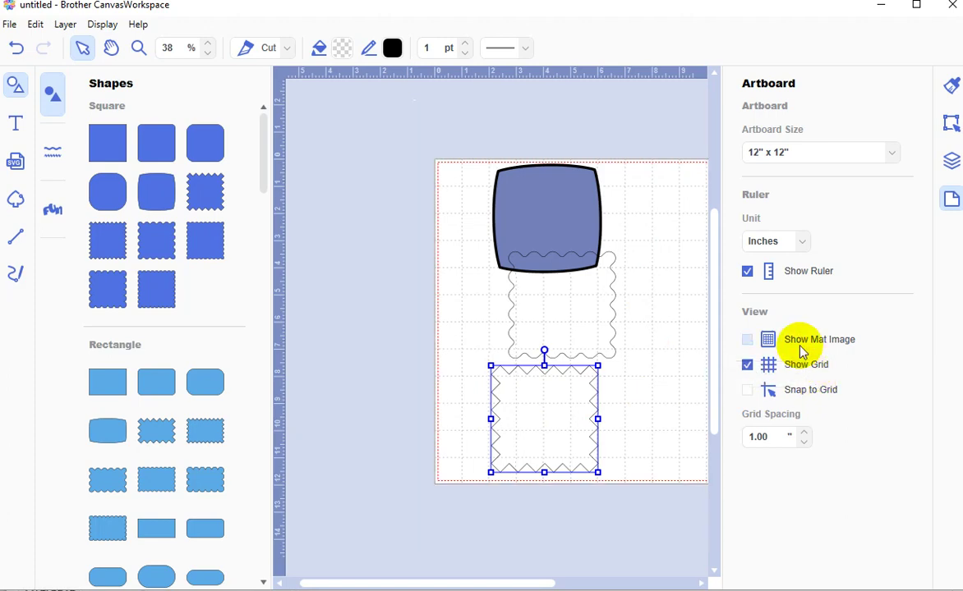
left_click(803, 352)
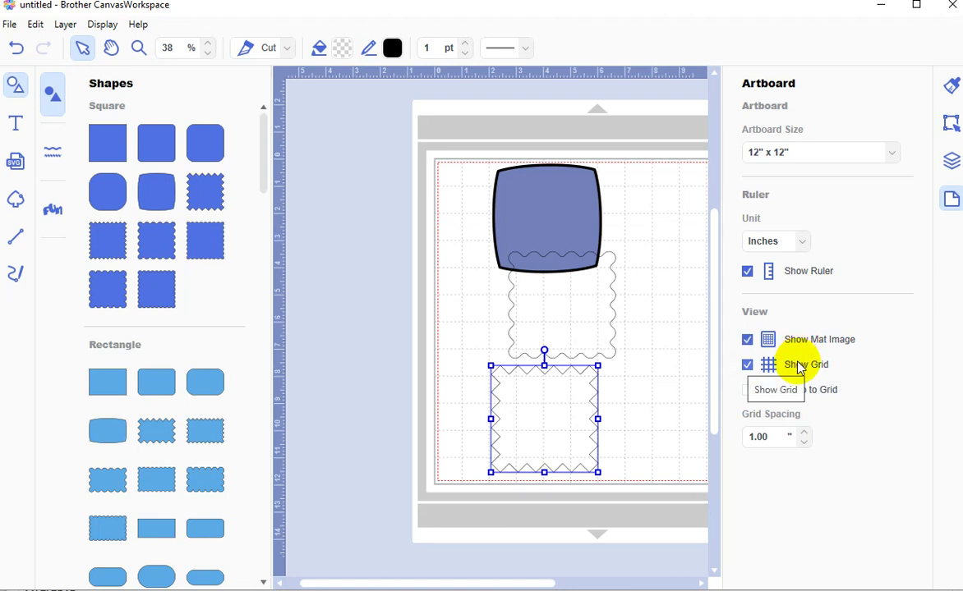
left_click(801, 370)
left_click(801, 370)
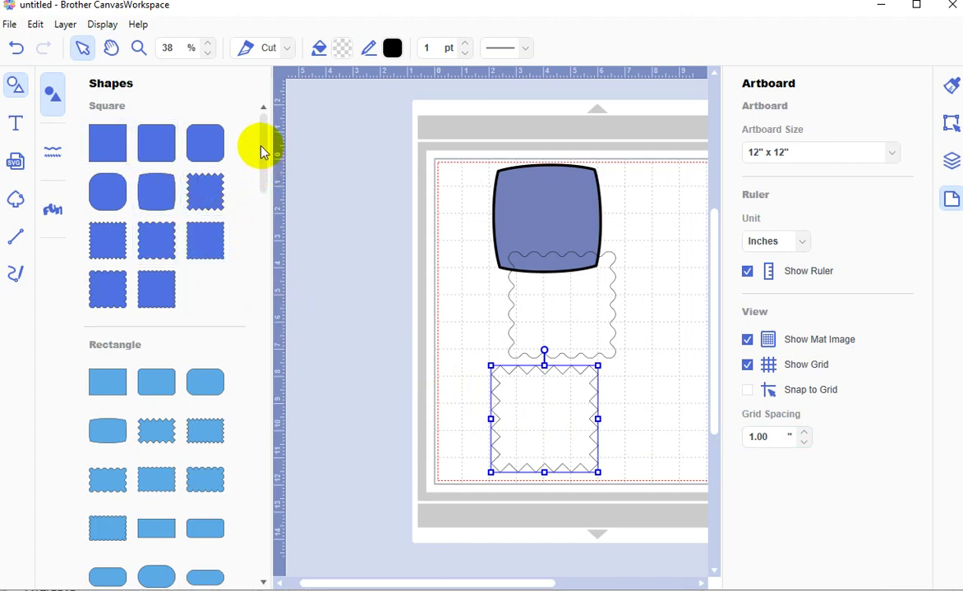
Browse the built-in shapes, borders and word designs.
left_click_drag(265, 164, 264, 376)
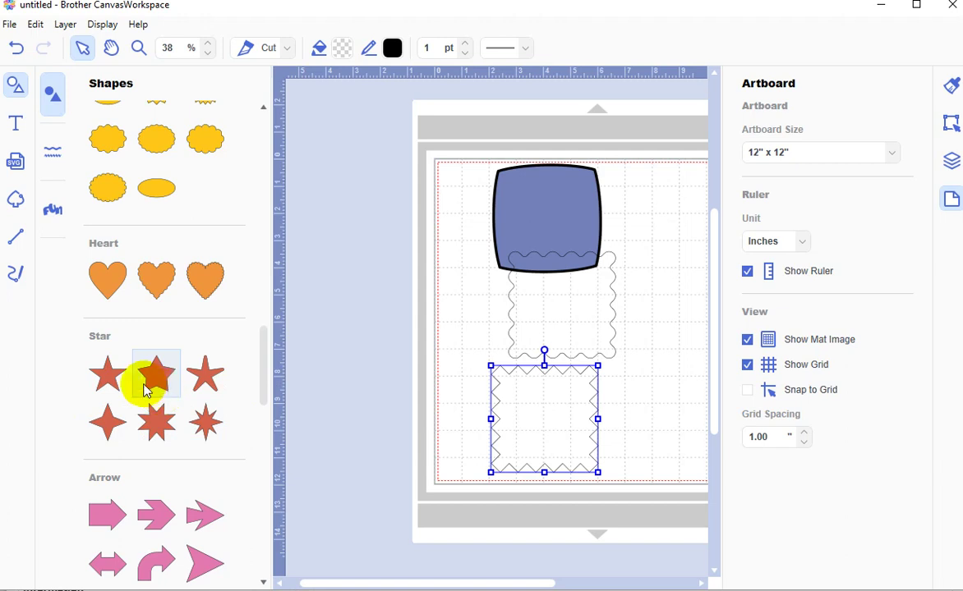
left_click(55, 157)
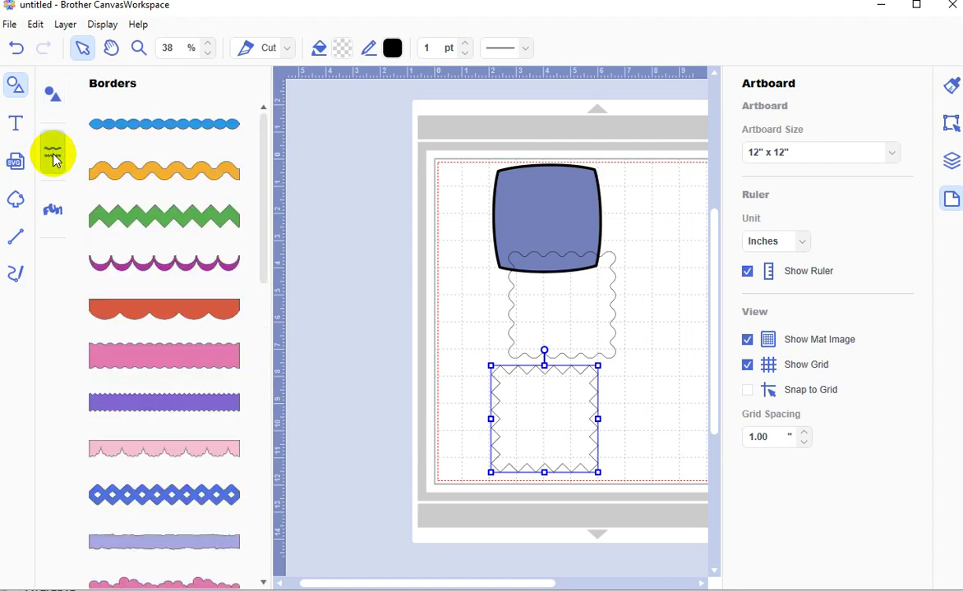
left_click(53, 211)
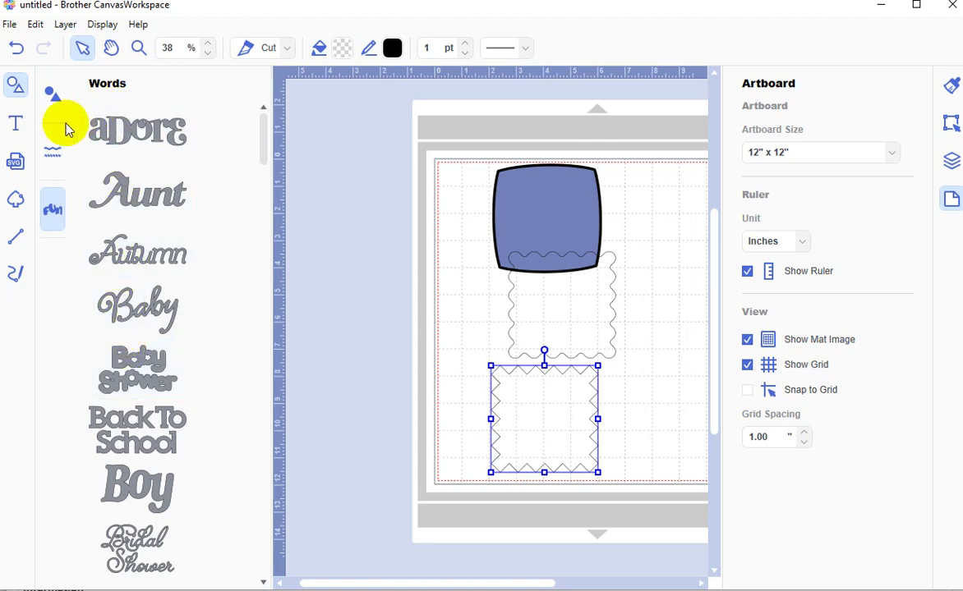
Activate the Text tool and look through the list of available fonts.
left_click(18, 129)
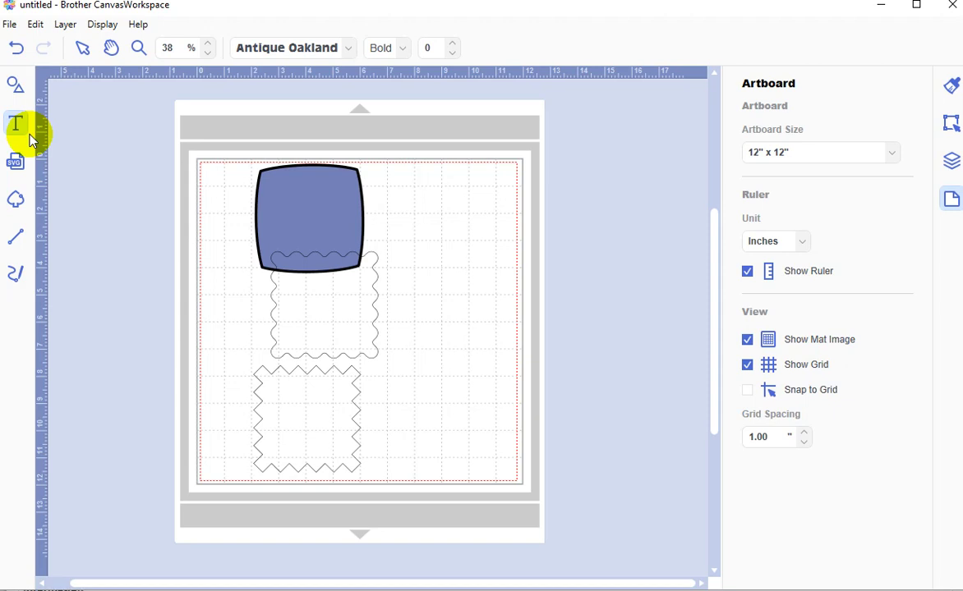
left_click(349, 47)
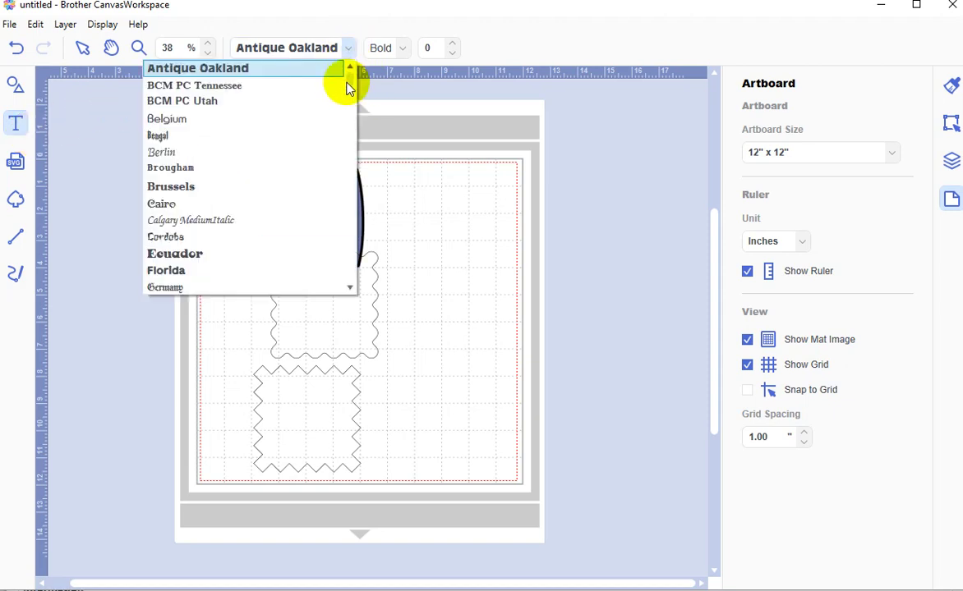
left_click(353, 149)
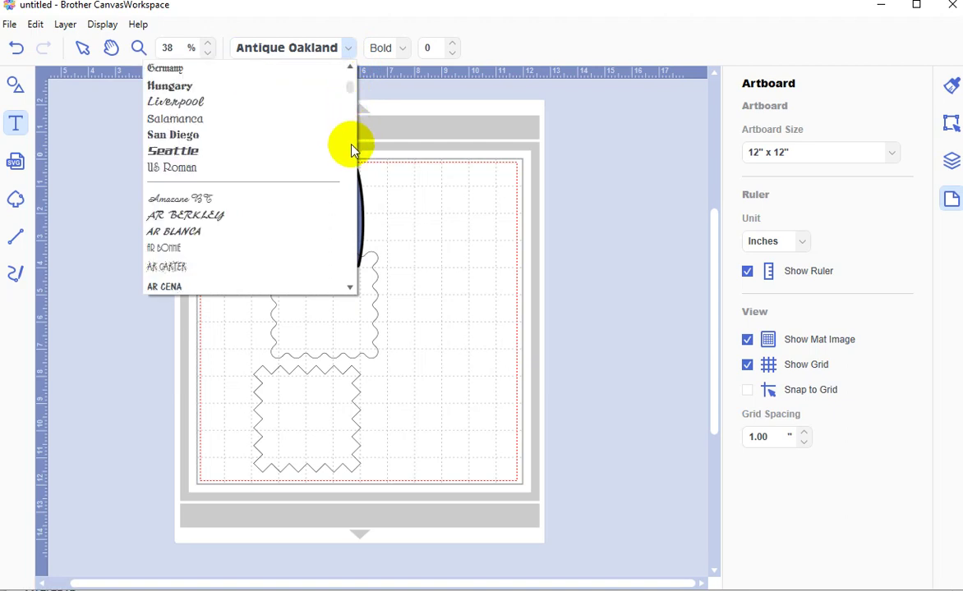
left_click(352, 149)
left_click(352, 150)
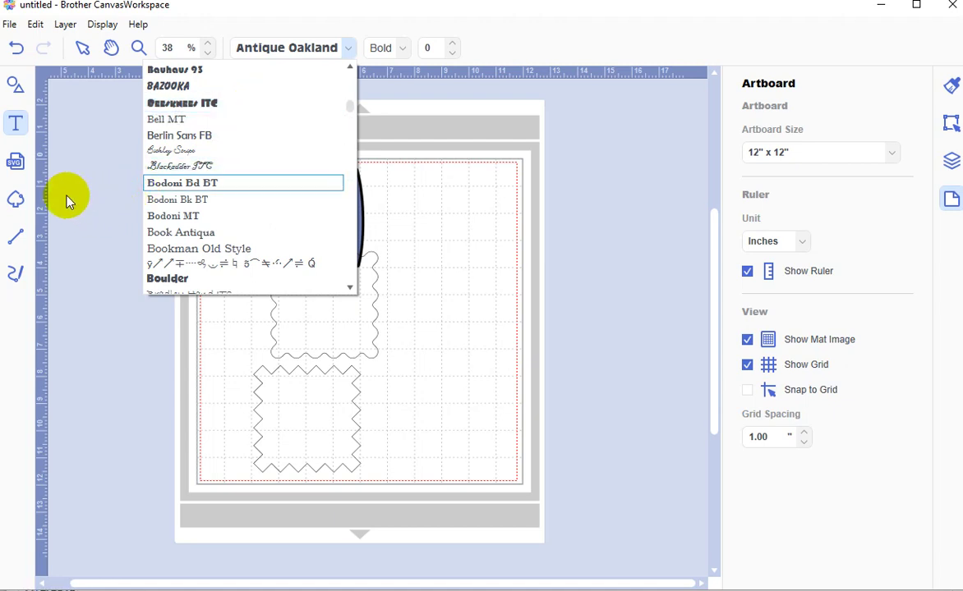
Close the font list and look at the SVG and FCM files on the Desktop that can be imported, without importing any.
left_click(17, 170)
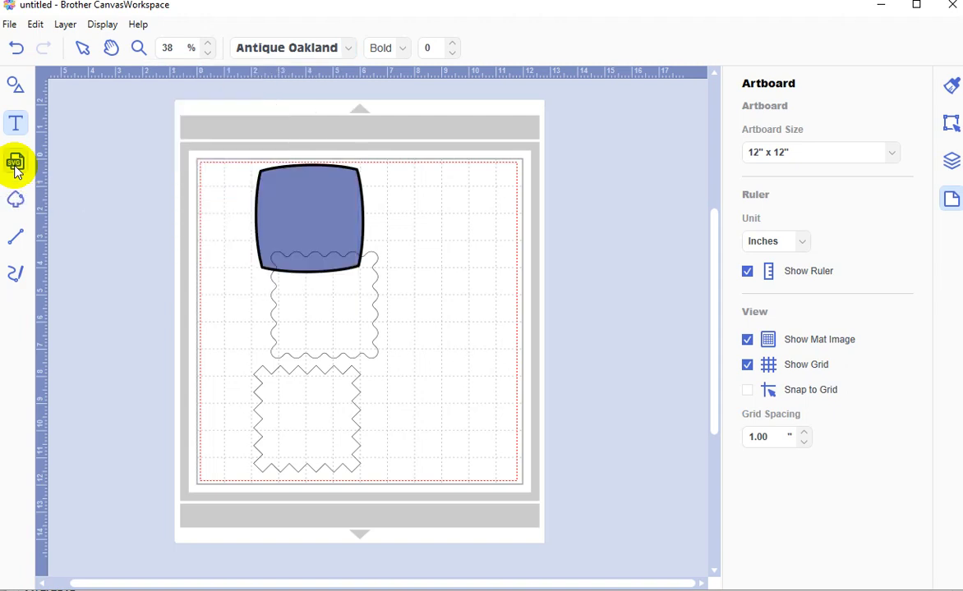
left_click(17, 170)
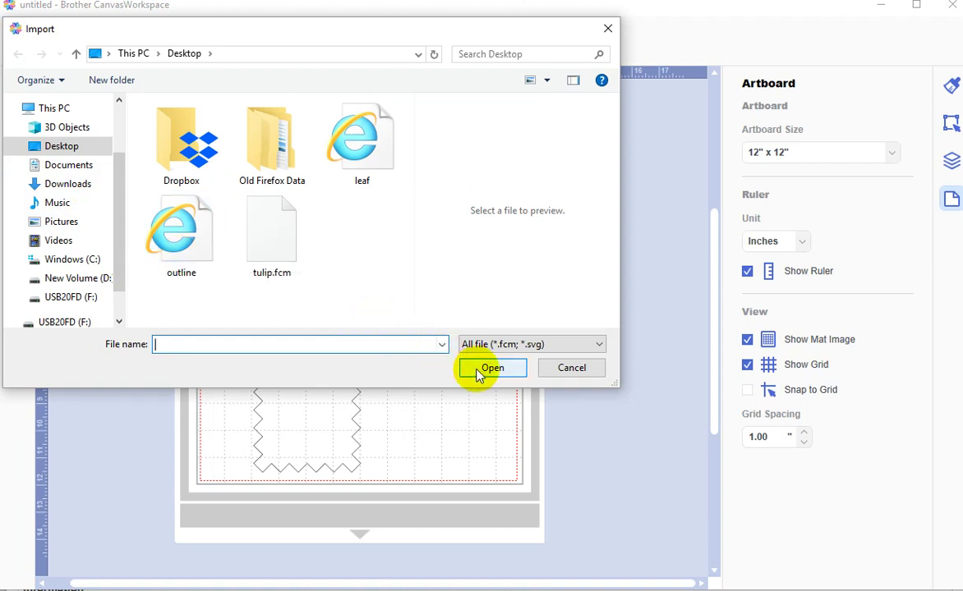
left_click(571, 368)
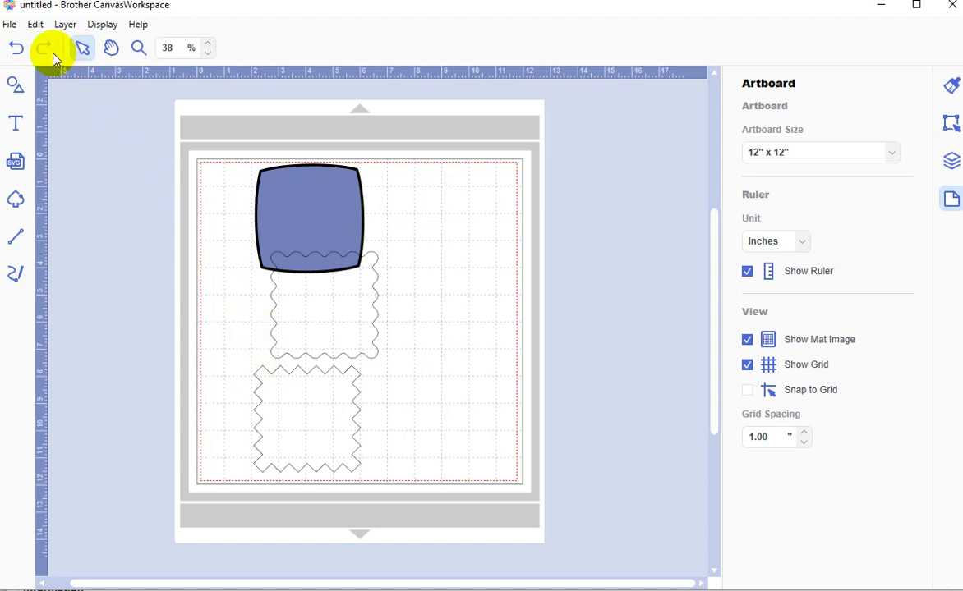
Save the project under the name untitled as a CWPRJ file on the Desktop, replacing the existing file.
left_click(9, 25)
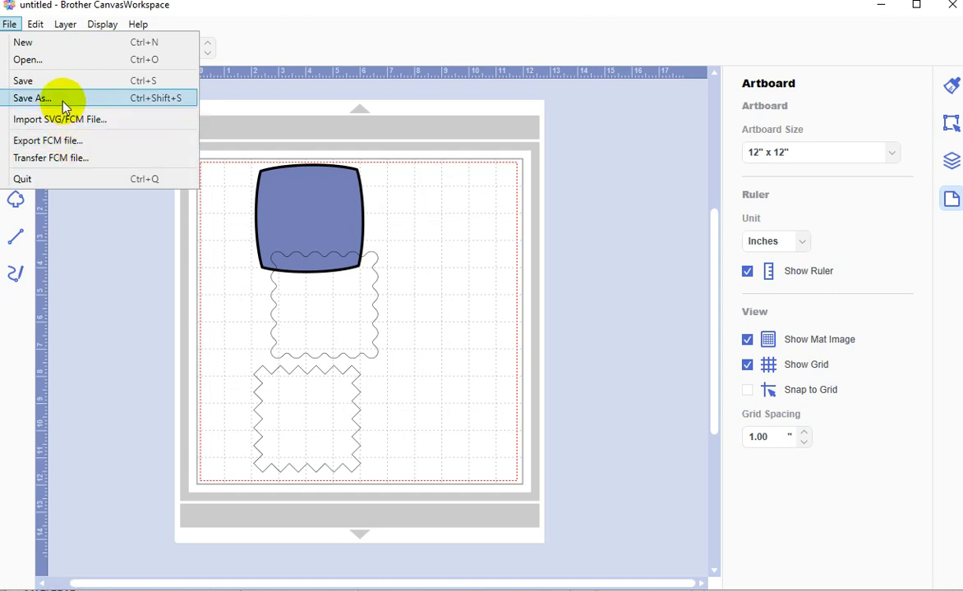
left_click(63, 102)
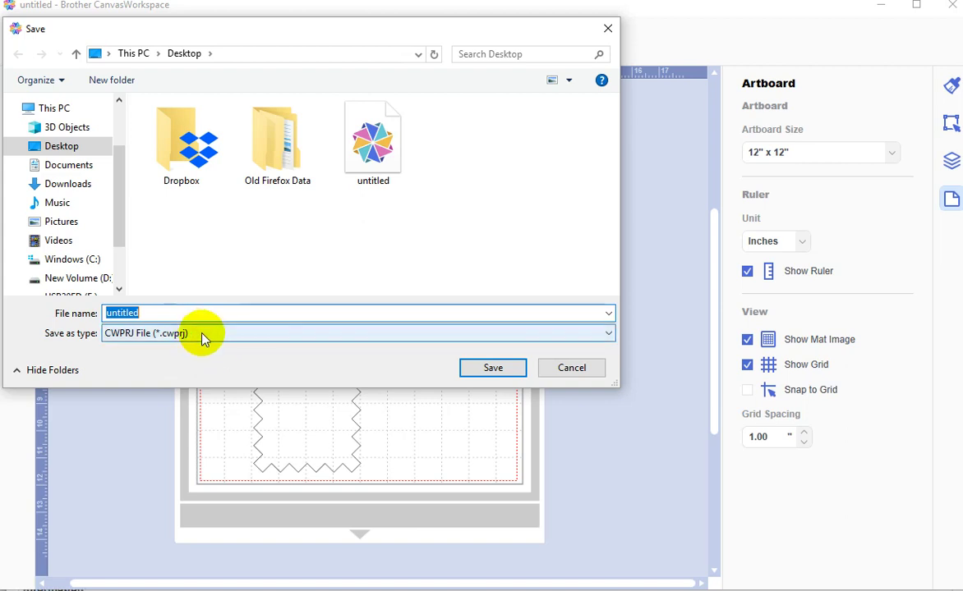
left_click(371, 152)
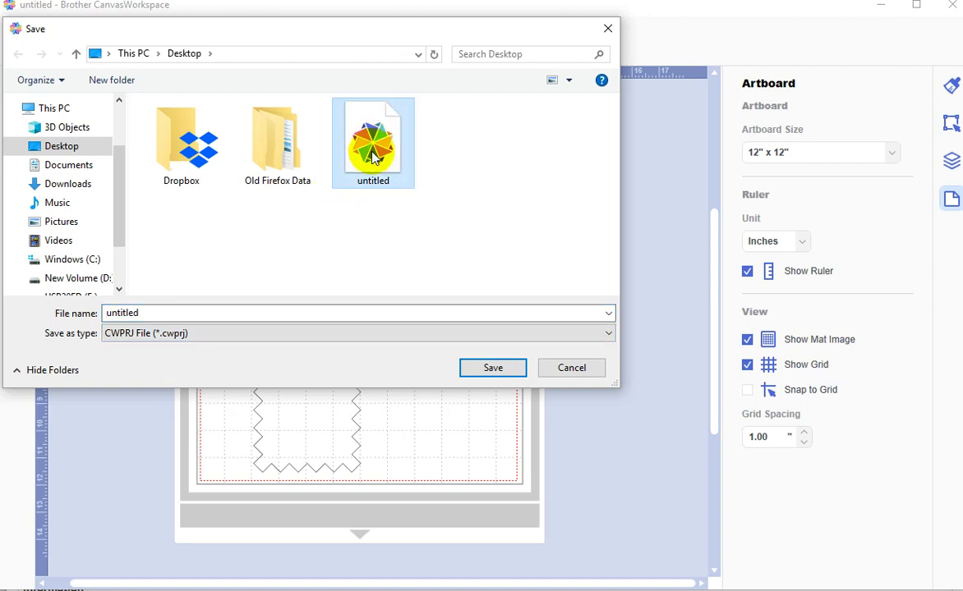
left_click(494, 372)
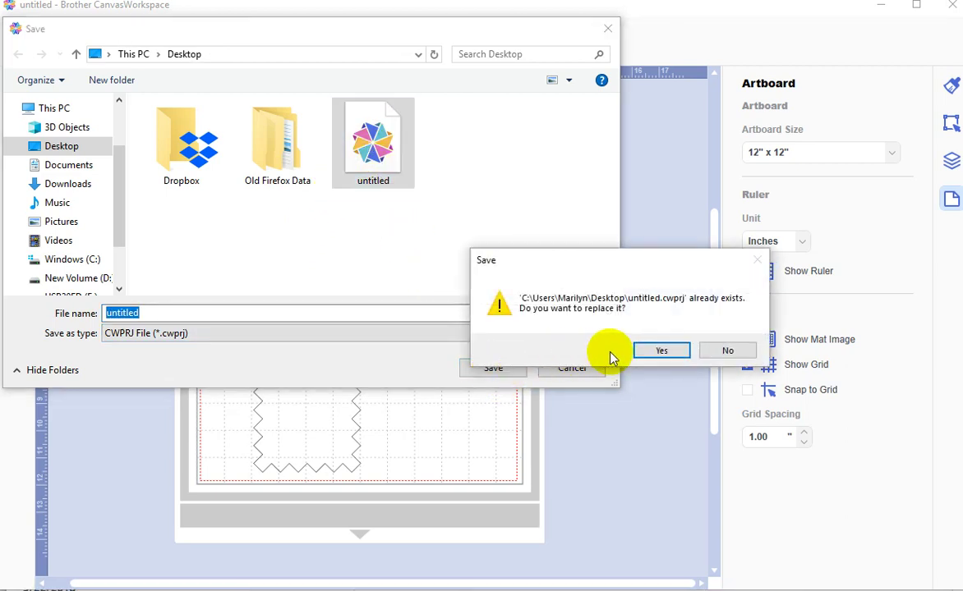
left_click(675, 352)
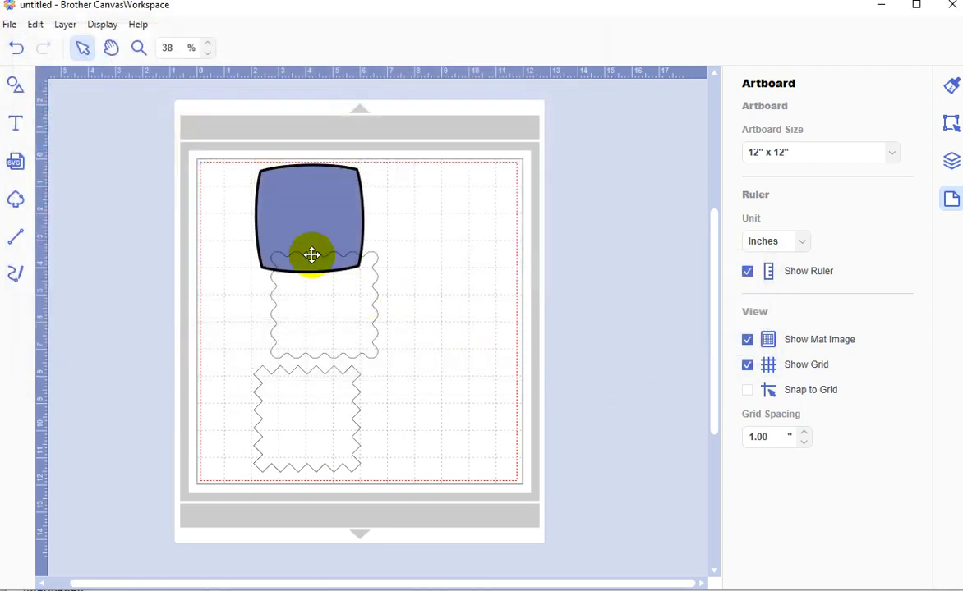
Look at the FCM file export options for the design, without exporting it.
left_click(10, 26)
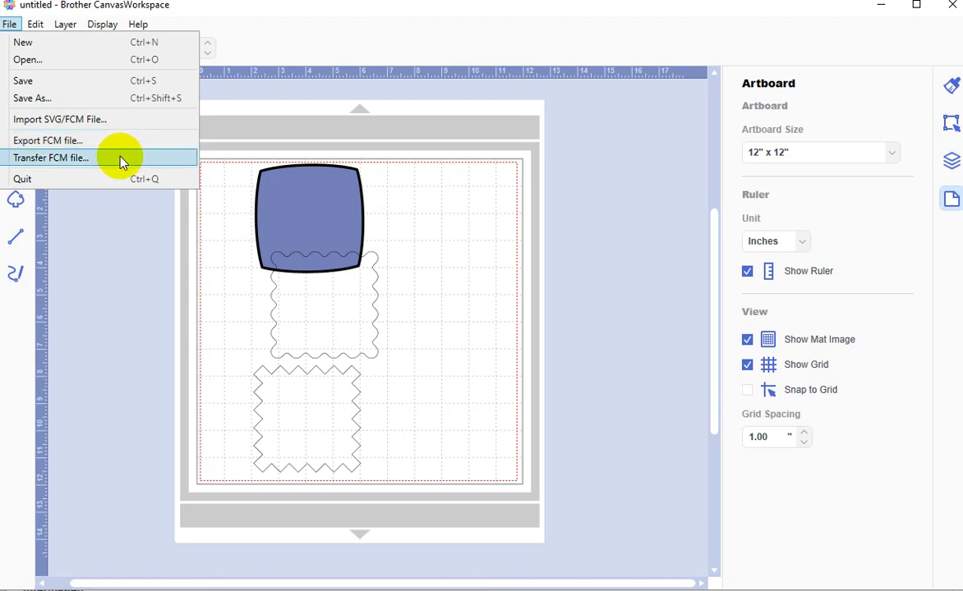
left_click(39, 144)
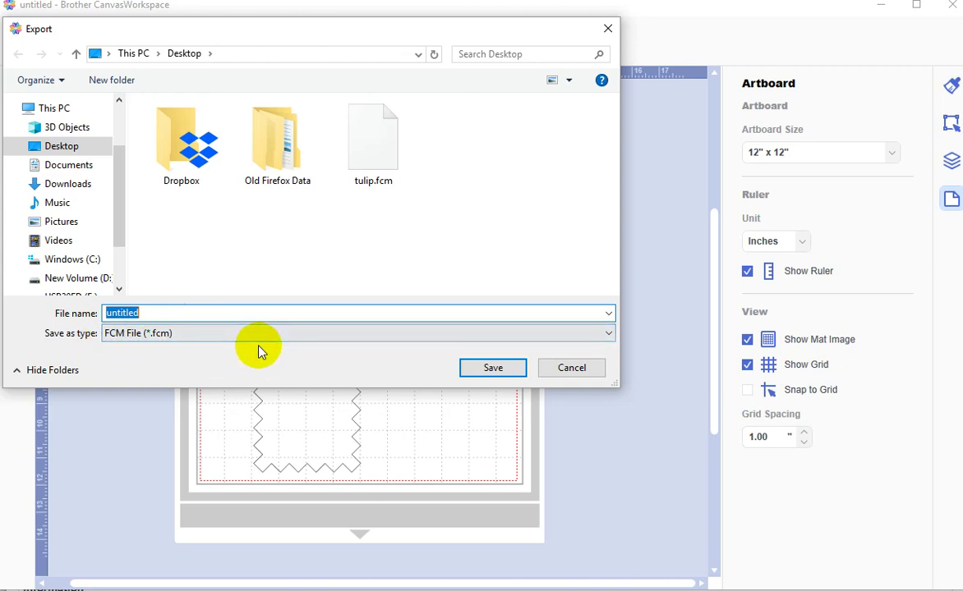
left_click(571, 368)
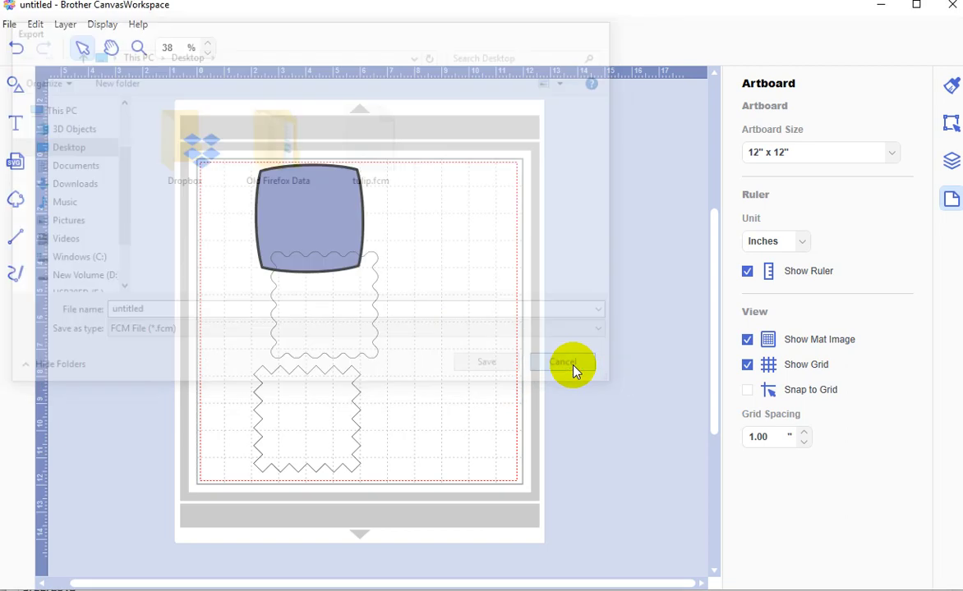